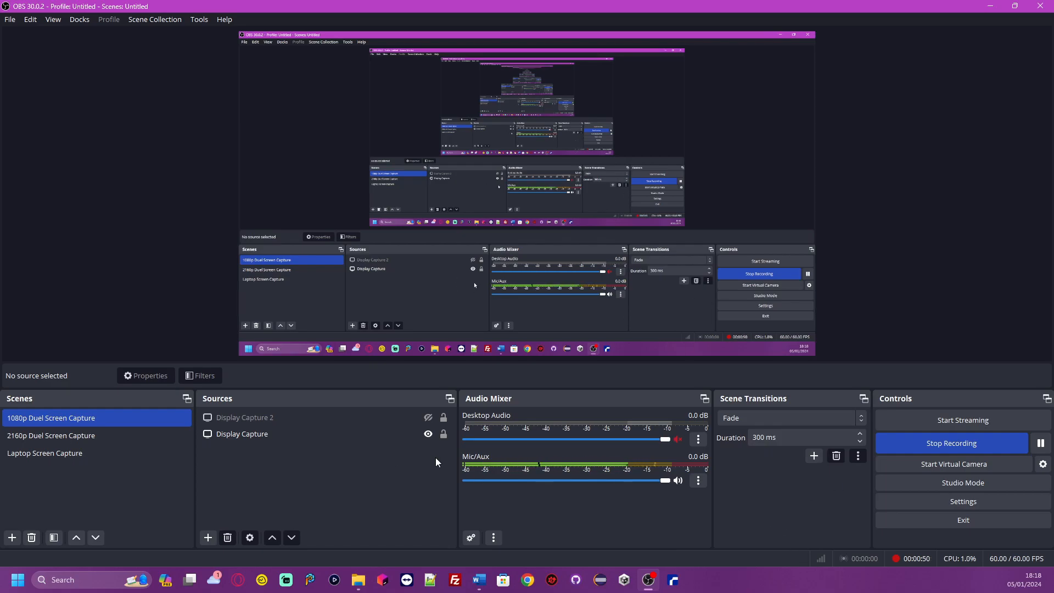
# - Add a new Video Capture Device source to the 1080p Duel Screen Capture scene
pyautogui.click(208, 538)
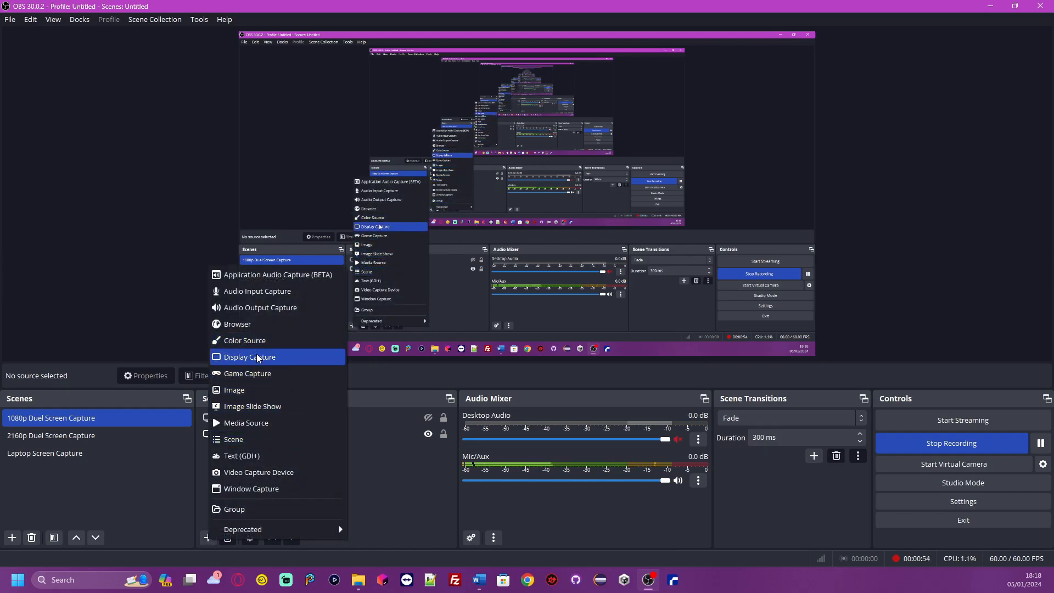
pyautogui.click(279, 473)
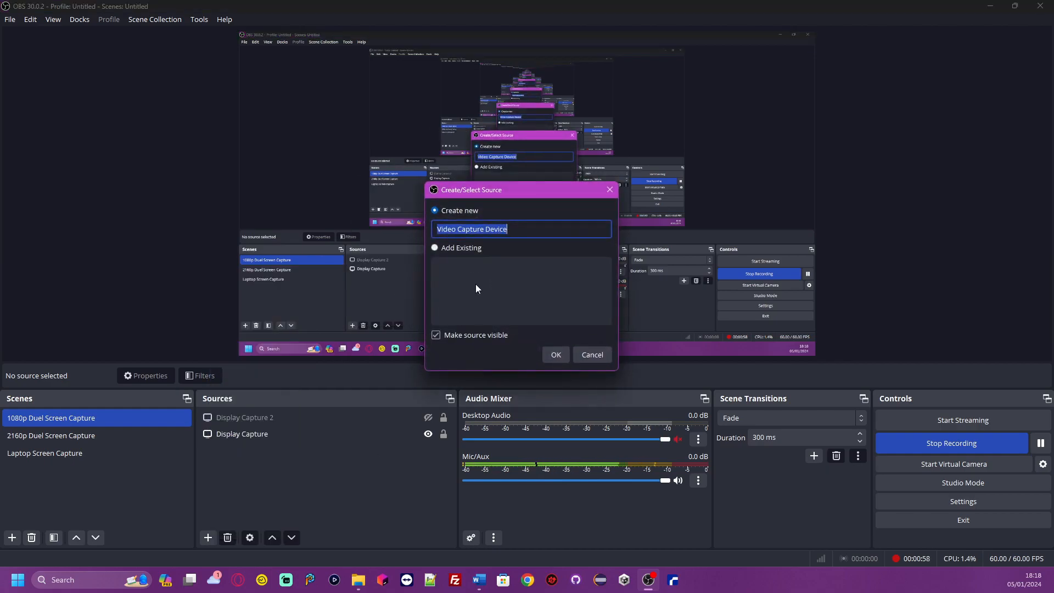
pyautogui.click(556, 355)
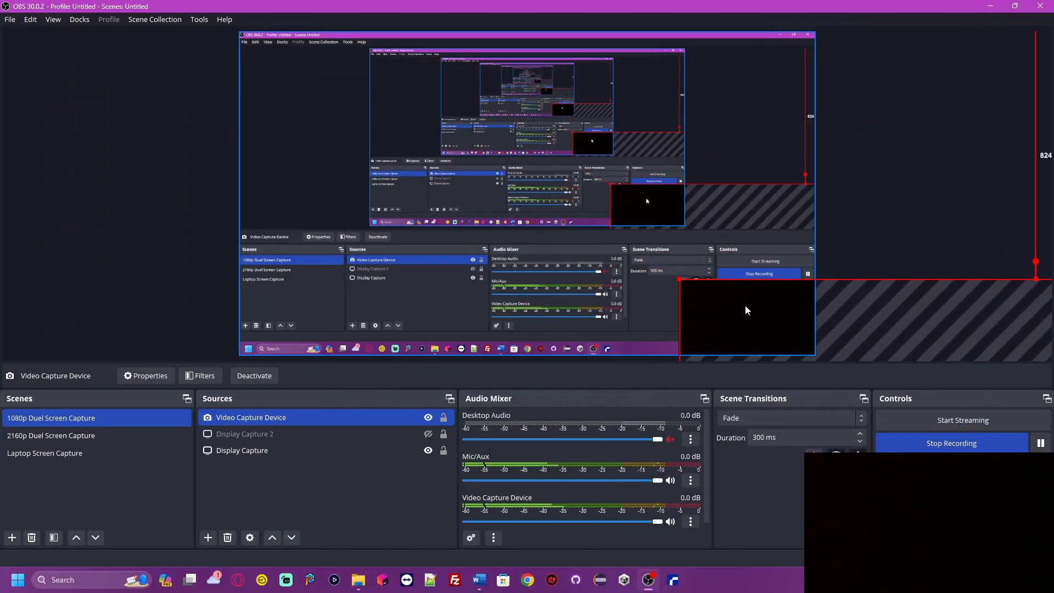
# - Reposition the Video Capture Device image on the canvas, about 1225 px from its left edge, and mute the device's audio
pyautogui.moveTo(745, 310)
pyautogui.mouseDown()
pyautogui.moveTo(296, 61)
pyautogui.moveTo(293, 79)
pyautogui.moveTo(571, 158)
pyautogui.moveTo(981, 314)
pyautogui.moveTo(880, 307)
pyautogui.moveTo(468, 215)
pyautogui.mouseUp()
pyautogui.moveTo(805, 287); pyautogui.dragTo(663, 133)
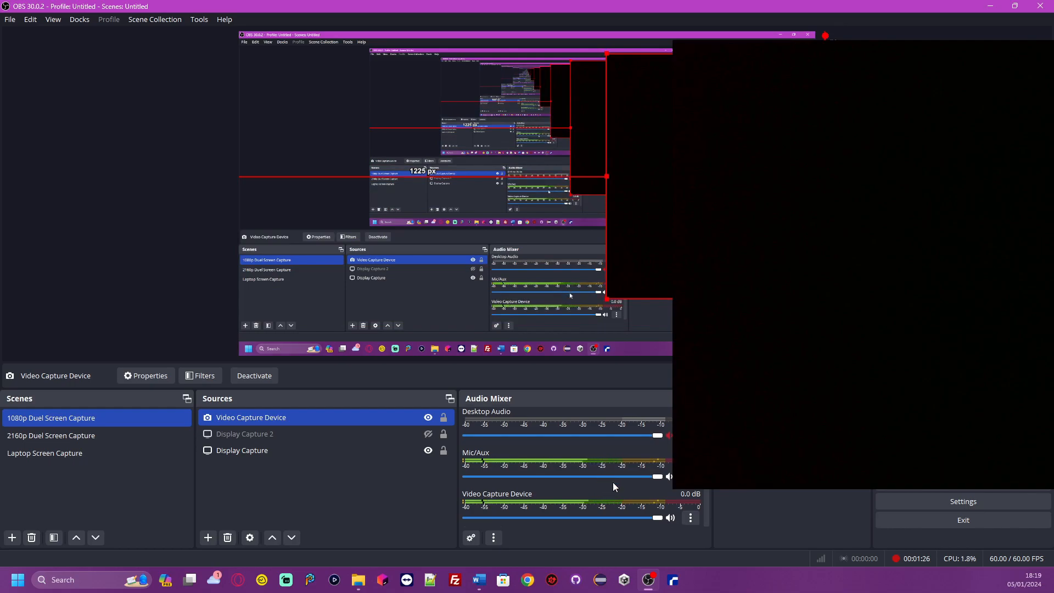
pyautogui.click(671, 520)
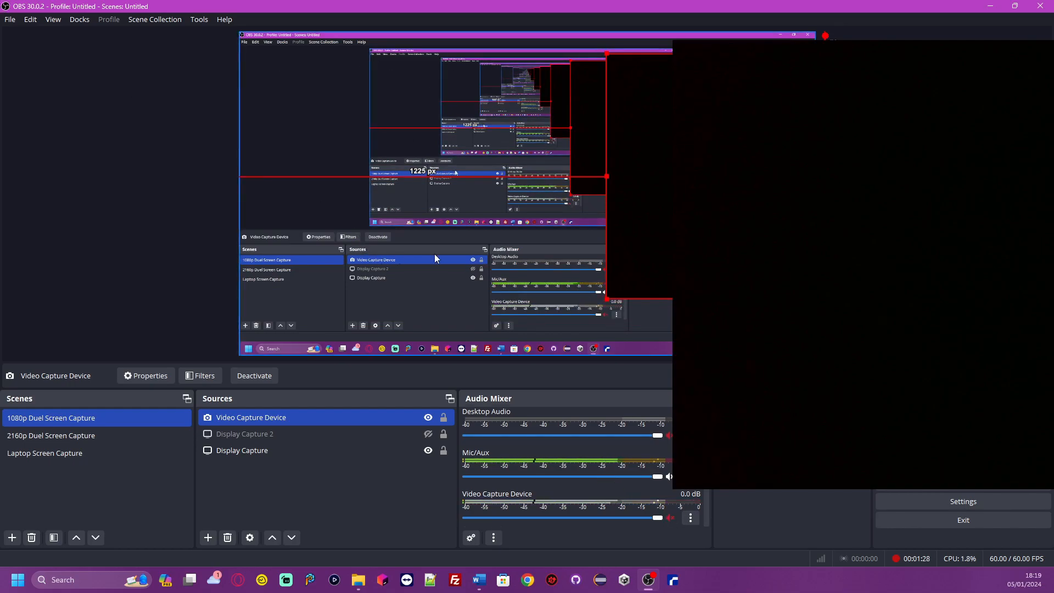
# - Shrink the Video Capture Device image and place it in the canvas's upper-right corner, about 1383 px from the left edge and 32 px from the top
pyautogui.moveTo(708, 181); pyautogui.dragTo(499, 197)
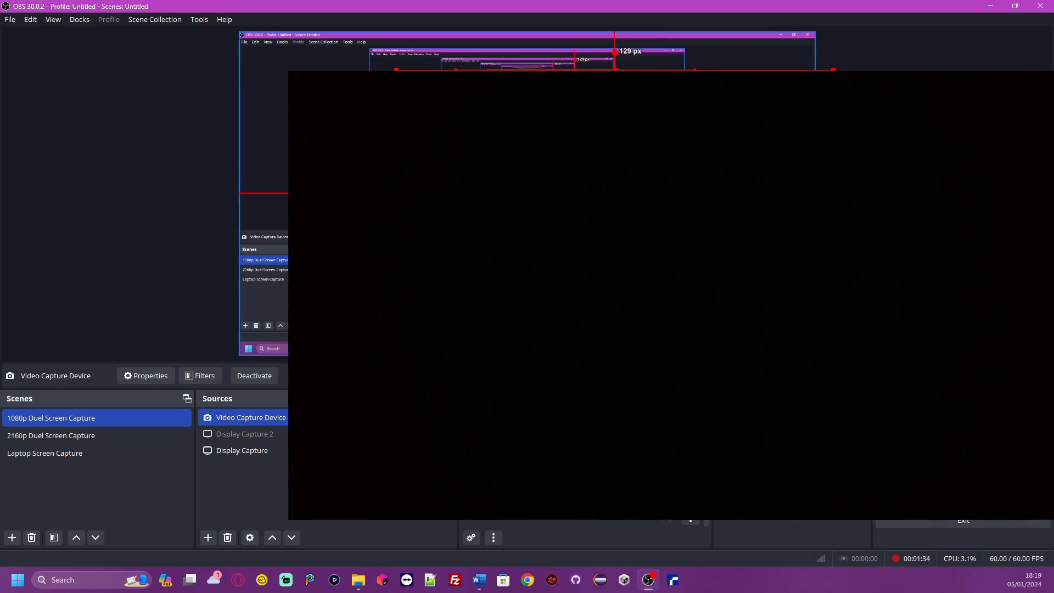
pyautogui.moveTo(832, 70); pyautogui.dragTo(390, 231)
pyautogui.moveTo(356, 284); pyautogui.dragTo(768, 95)
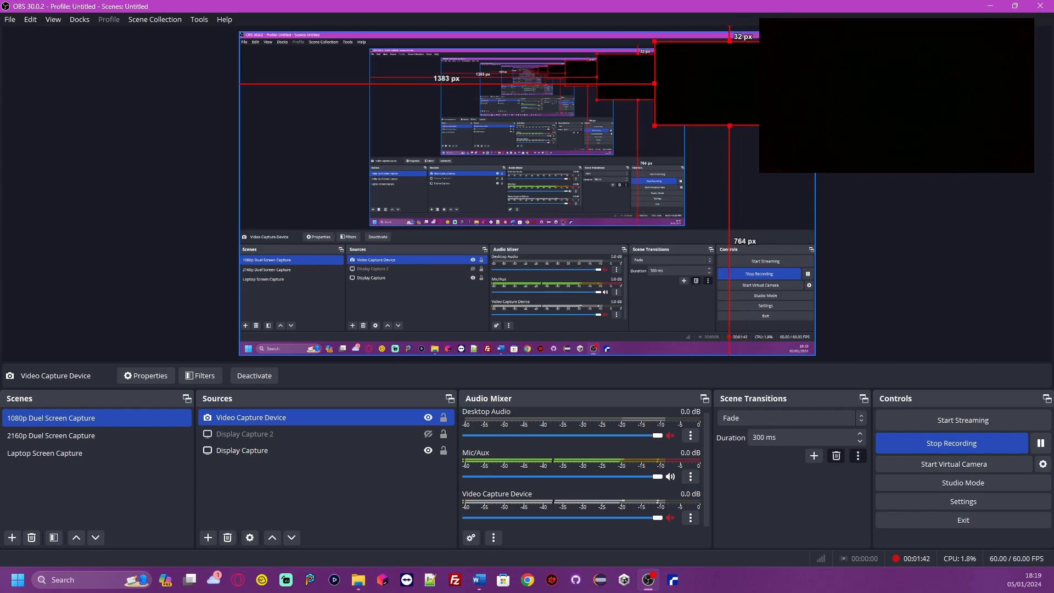
pyautogui.click(743, 224)
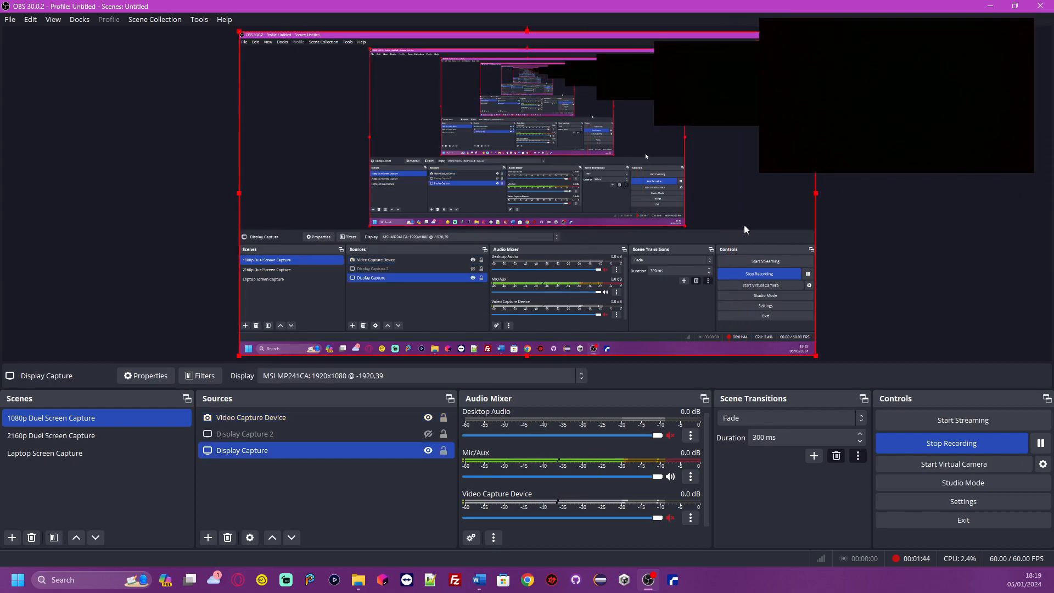
pyautogui.click(739, 96)
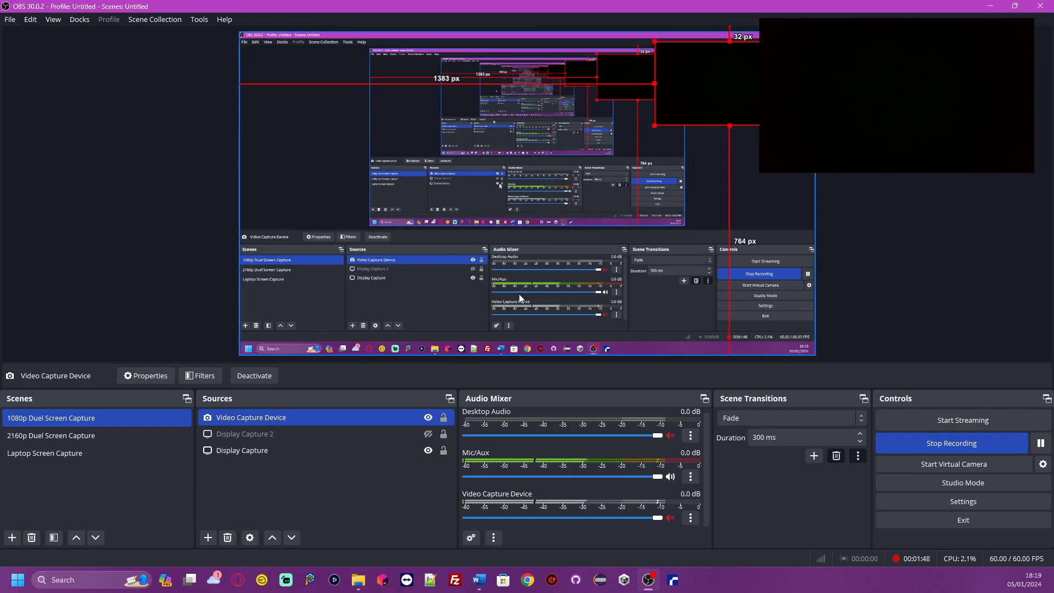
pyautogui.click(783, 209)
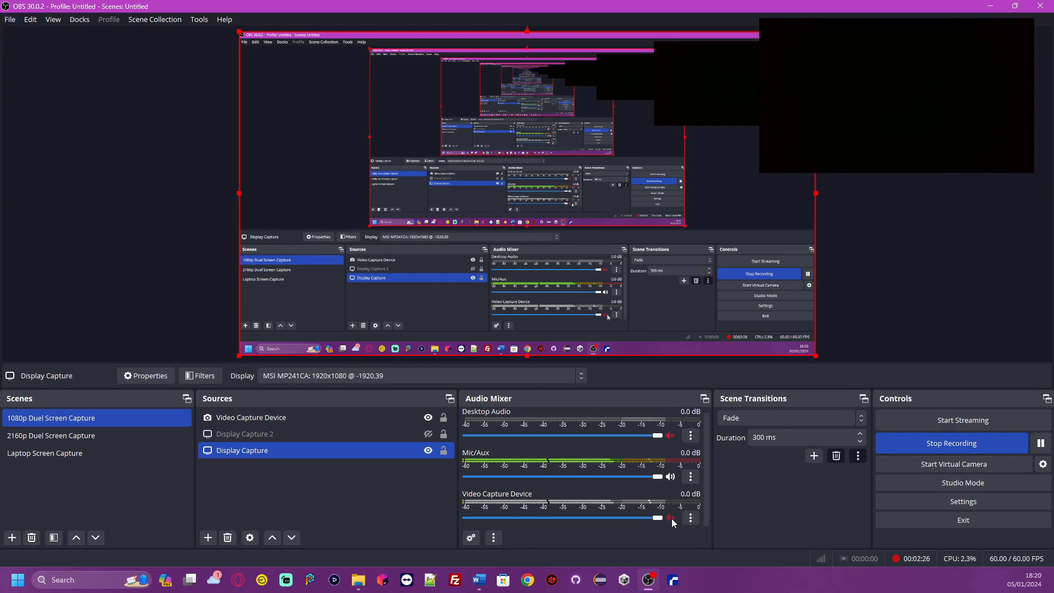
pyautogui.click(371, 496)
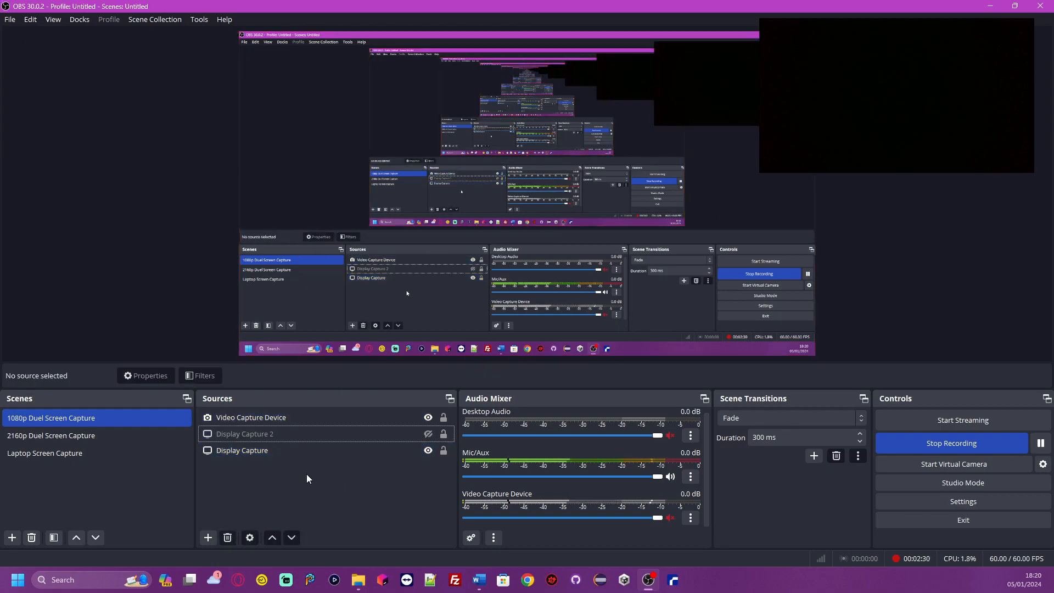
# - Add an Audio Input Capture source using Microphone Array (Intel Smart Sound Technology for Digital Microphones) and mute it
pyautogui.click(208, 537)
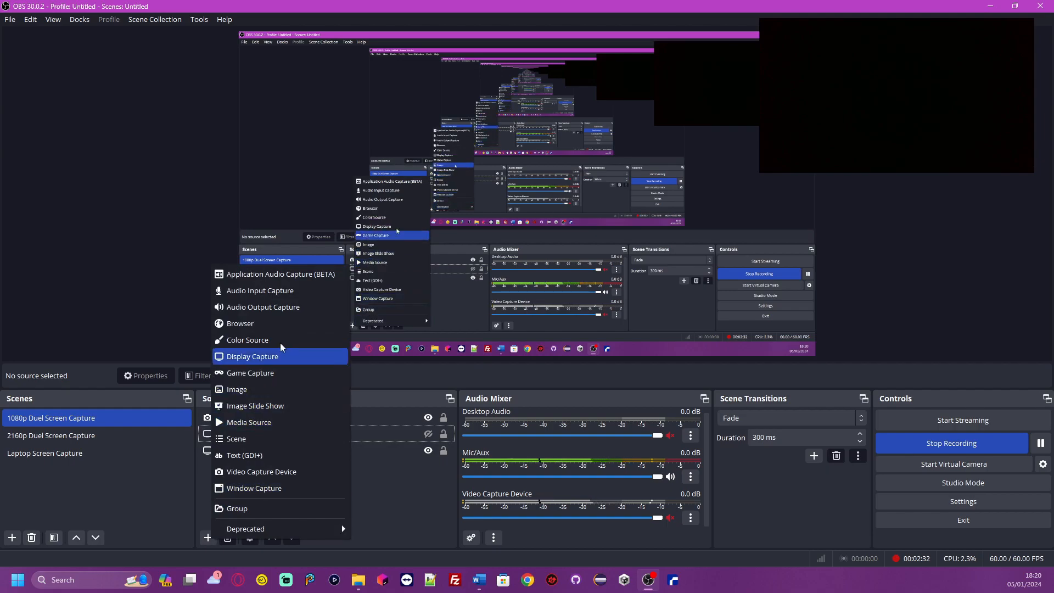
pyautogui.click(259, 292)
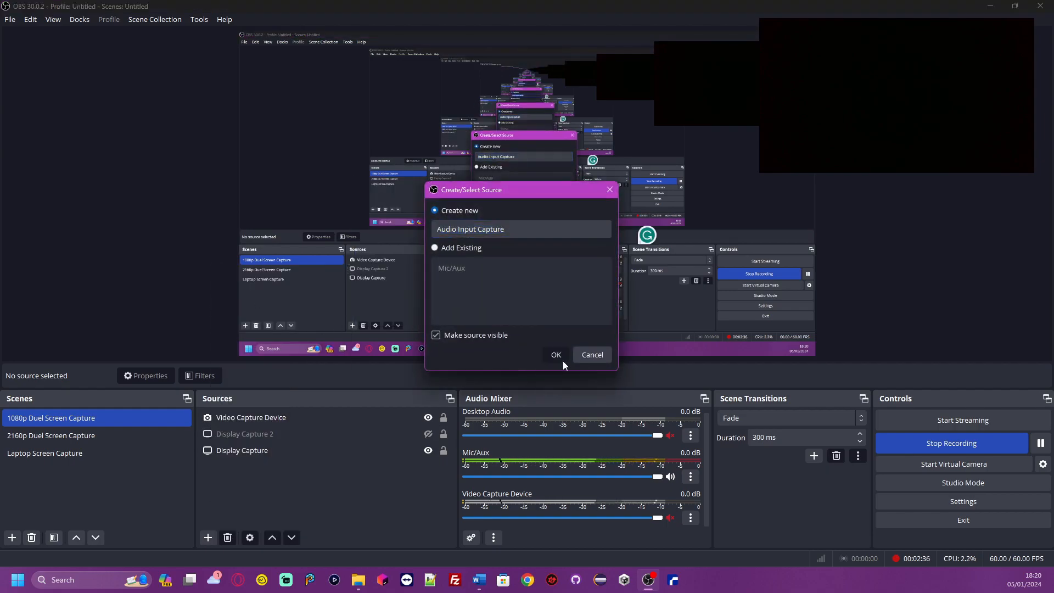
pyautogui.click(560, 357)
pyautogui.click(410, 155)
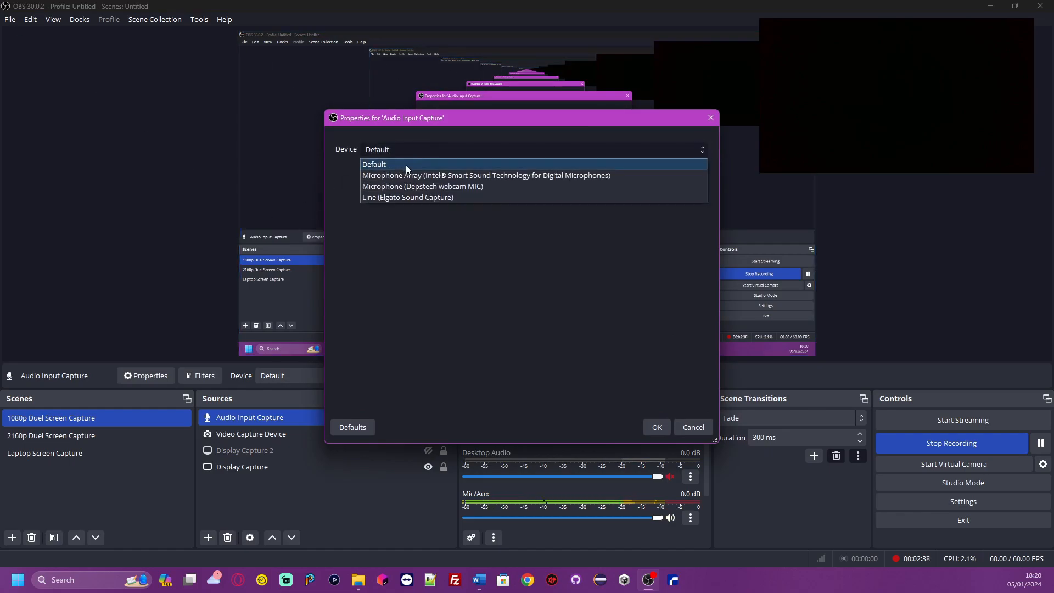
pyautogui.click(414, 176)
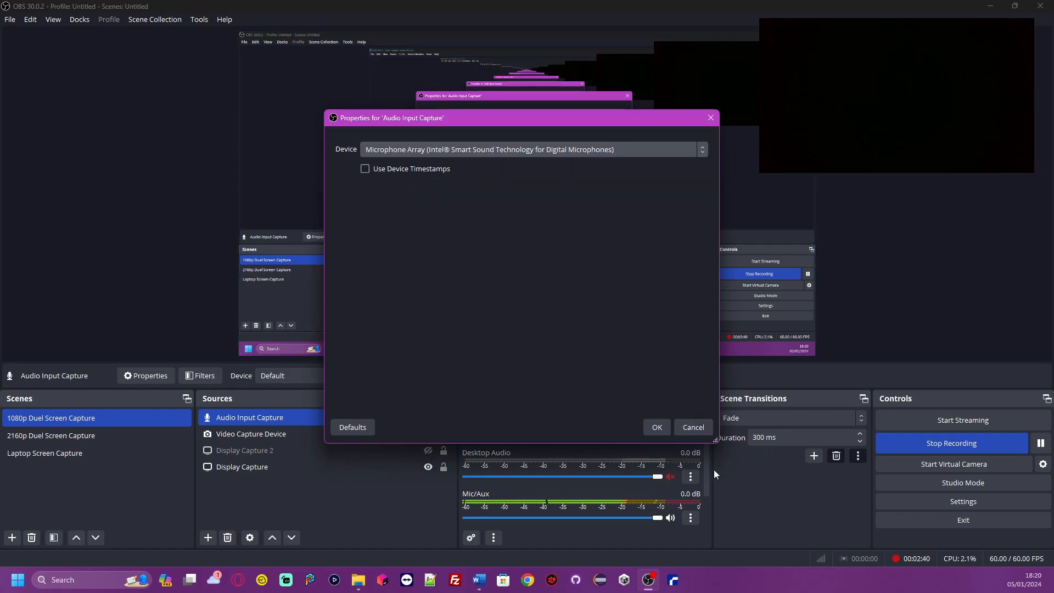
pyautogui.click(654, 430)
pyautogui.click(669, 435)
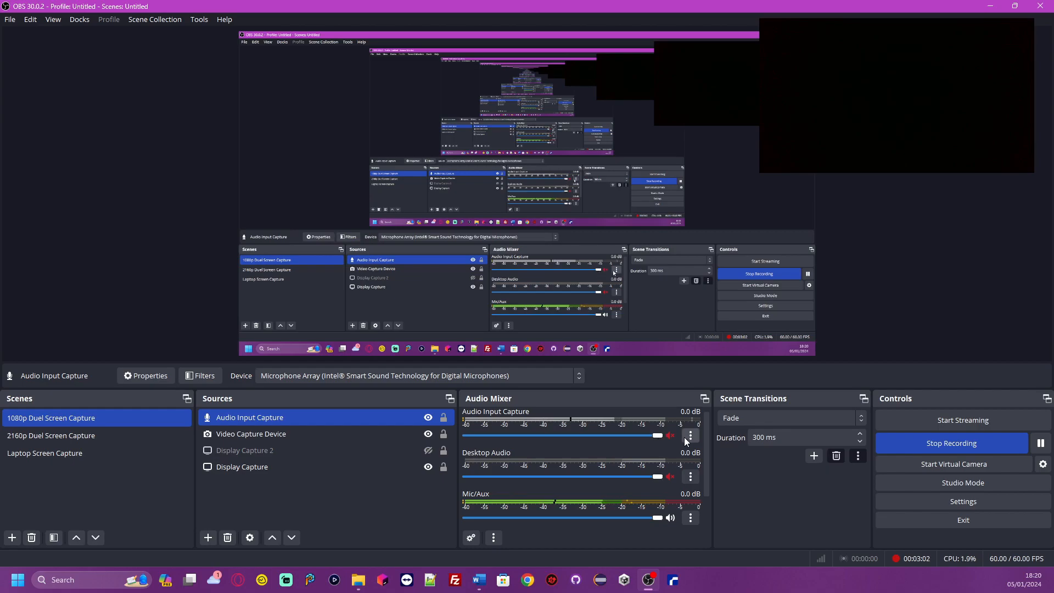
# - Review the levels and mute states of all audio sources in the mixer
pyautogui.scroll(-2, 643, 464)
pyautogui.scroll(2, 631, 465)
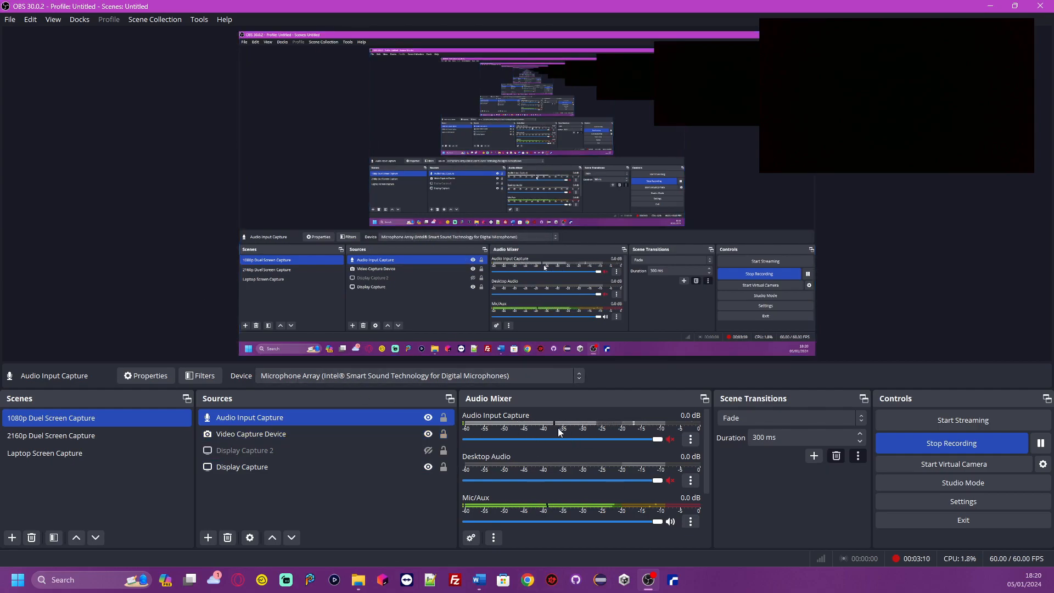
pyautogui.scroll(-2, 581, 429)
pyautogui.scroll(2, 581, 428)
pyautogui.scroll(-1, 484, 506)
pyautogui.scroll(1, 494, 507)
pyautogui.scroll(-1, 534, 503)
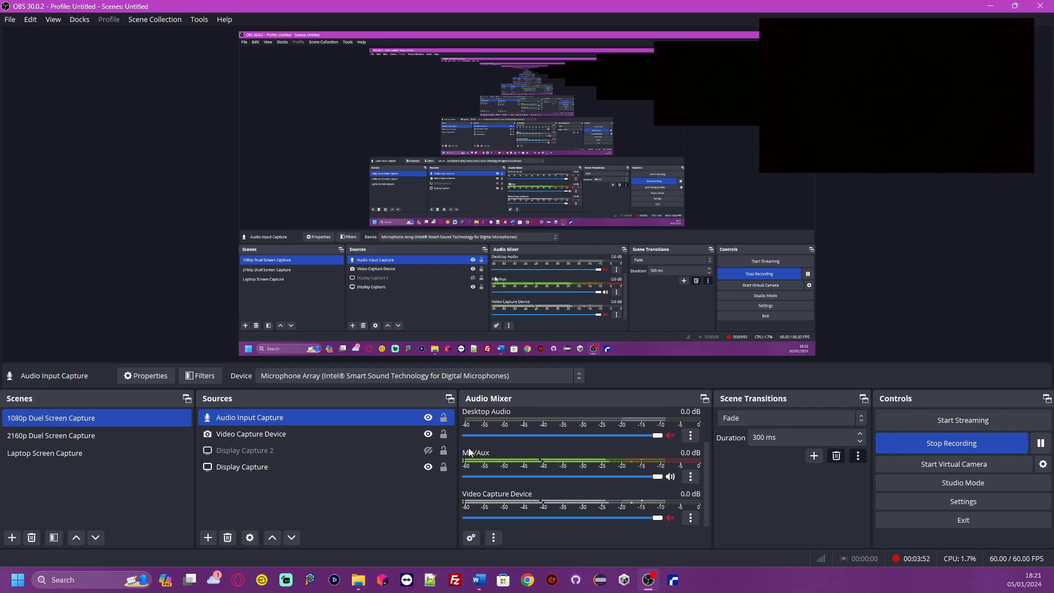
pyautogui.scroll(1, 496, 455)
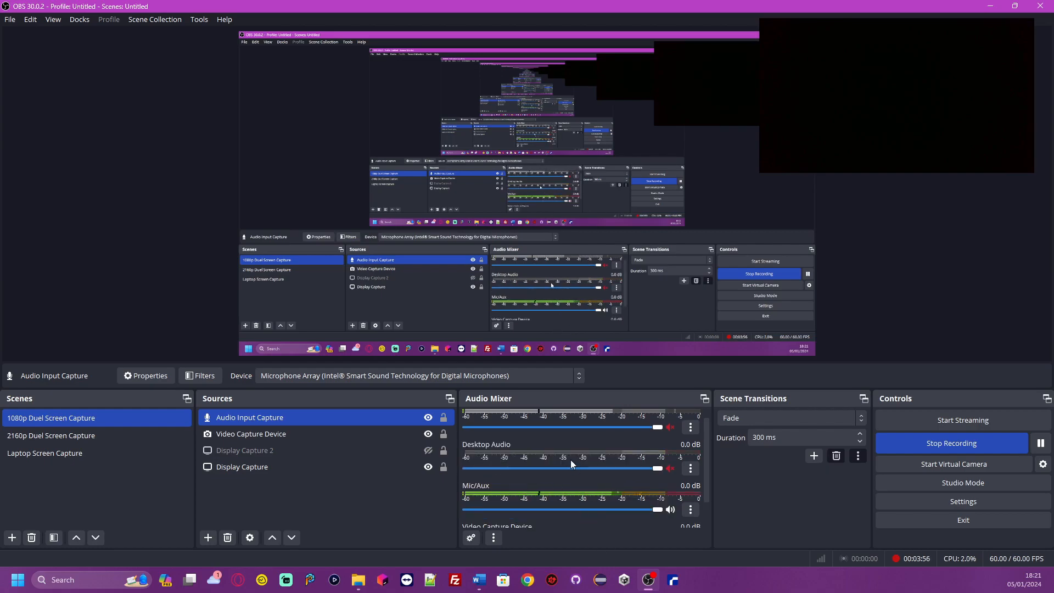
pyautogui.scroll(-1, 598, 483)
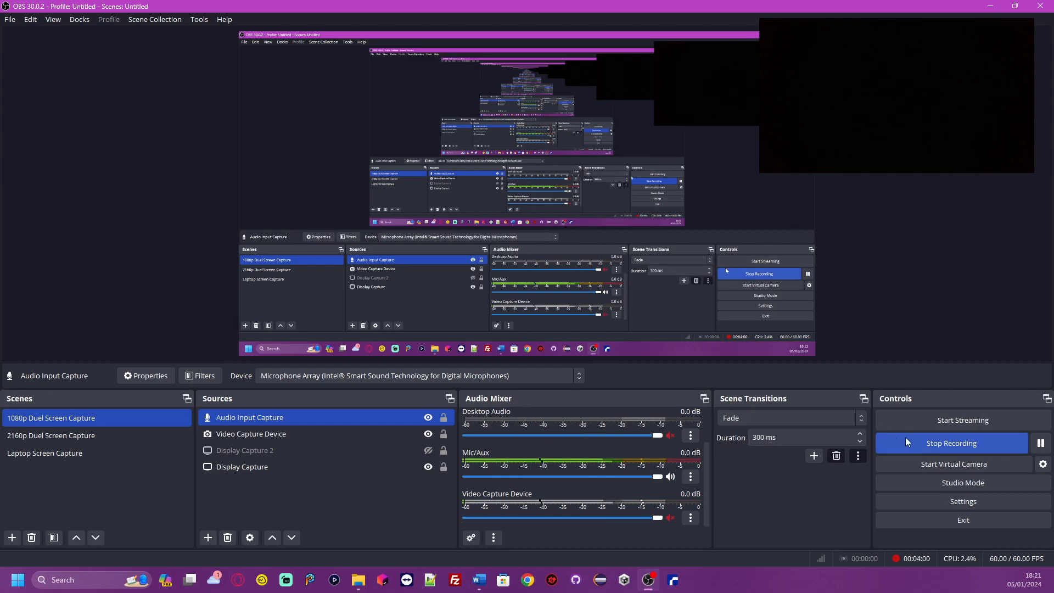
pyautogui.scroll(1, 565, 469)
pyautogui.scroll(-1, 566, 472)
pyautogui.scroll(2, 603, 488)
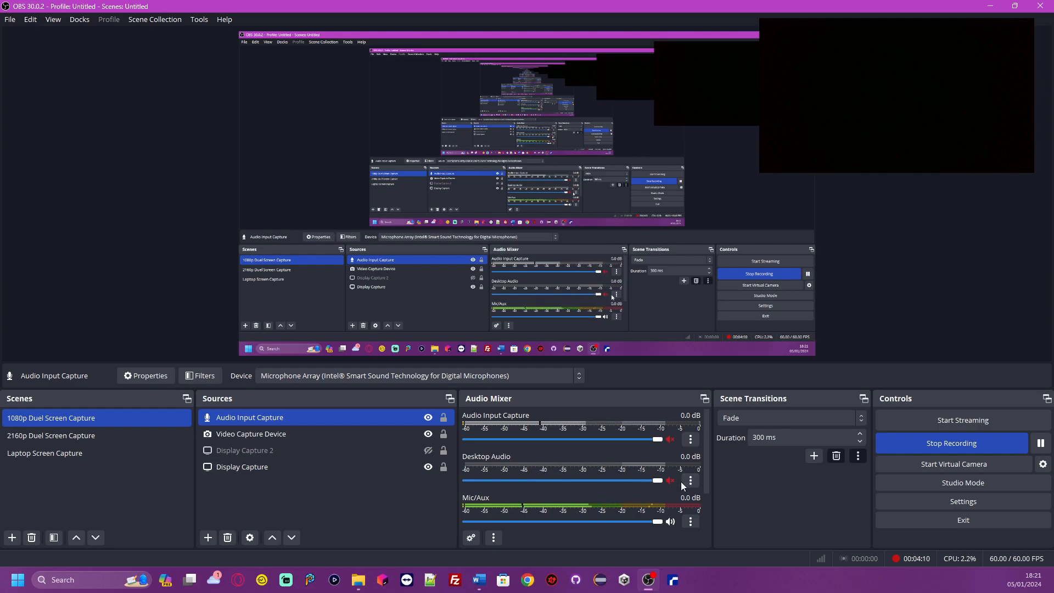
pyautogui.scroll(-2, 659, 493)
pyautogui.scroll(-1, 659, 493)
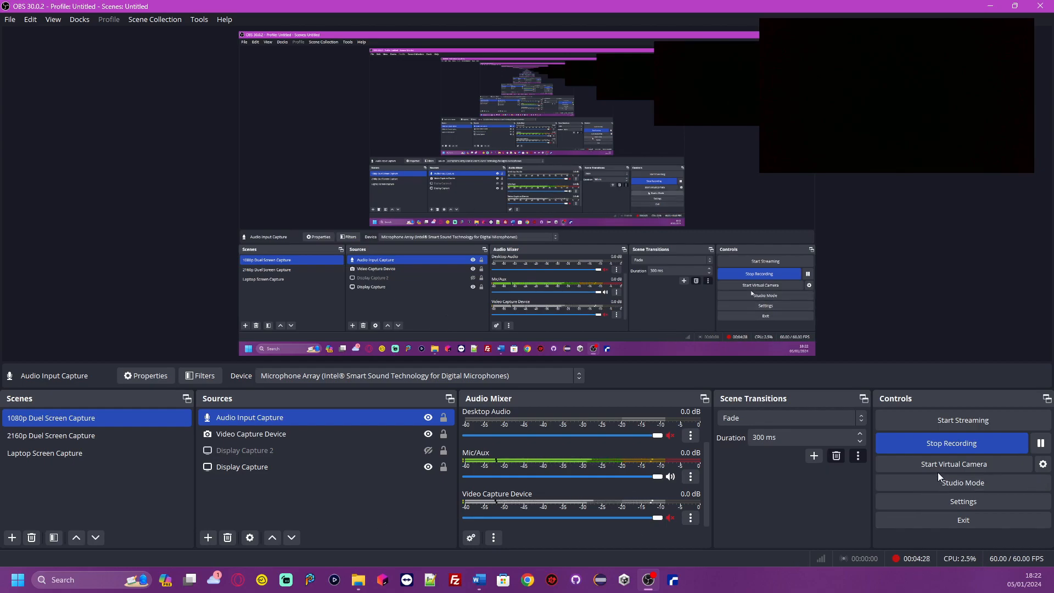
# - Stop the recording
pyautogui.click(957, 443)
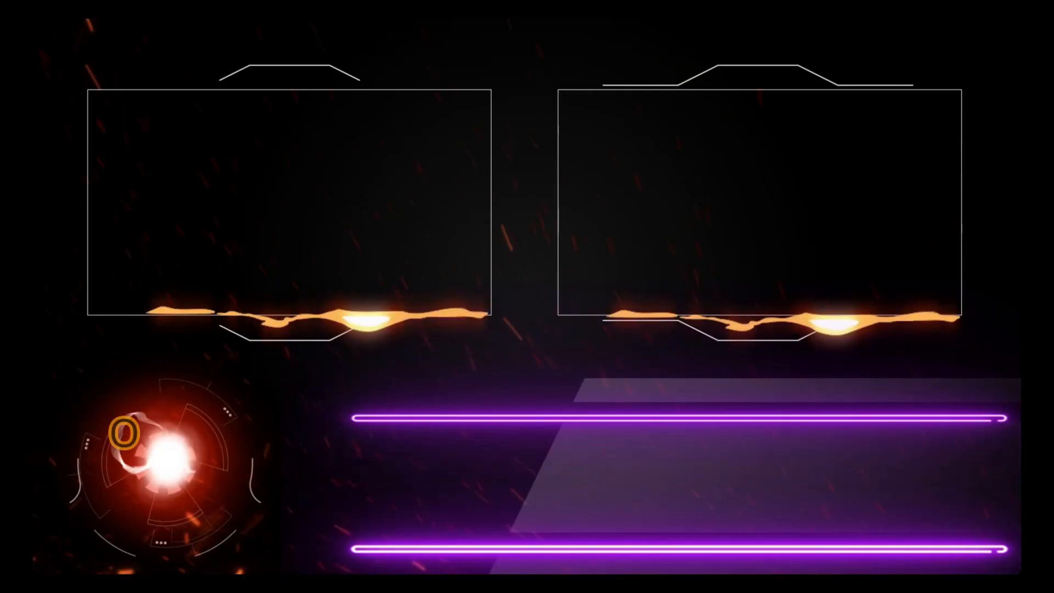